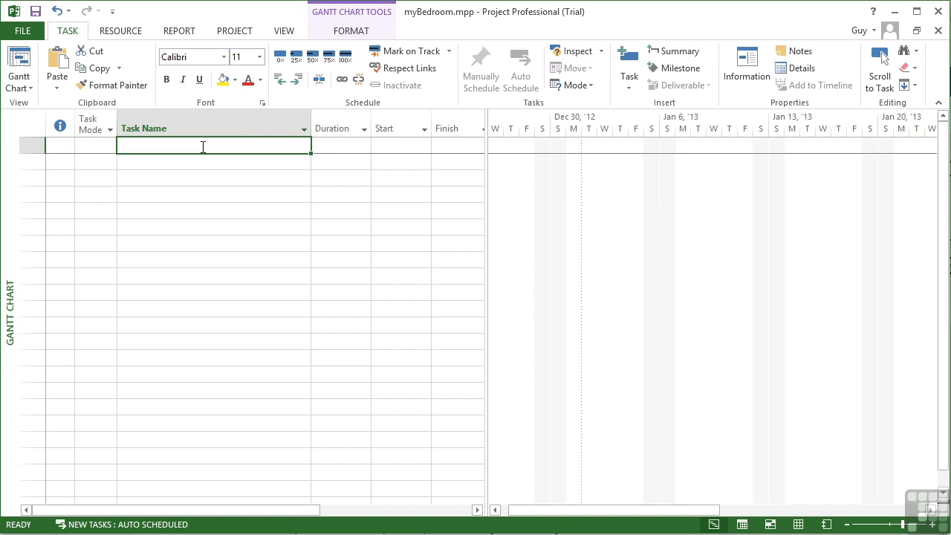
Add the task "Move out old Furniture" with a 3-day duration, and widen the Start and Finish columns
type("Move out old Furniture")
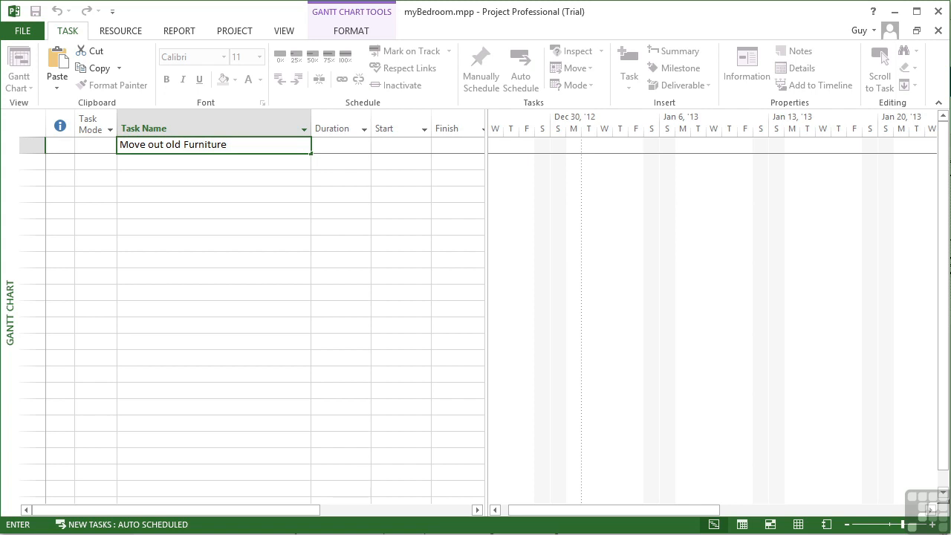
key("Tab")
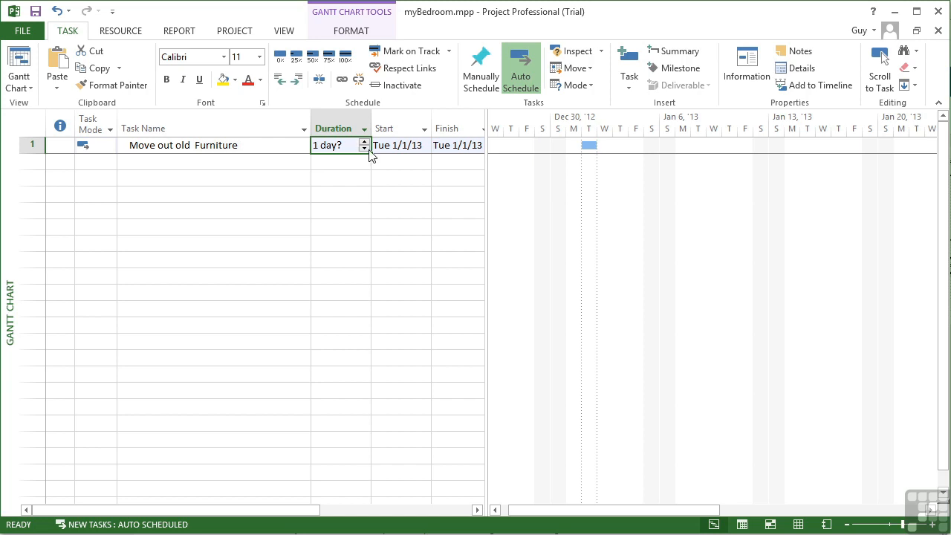
left_click_drag(487, 156, 529, 156)
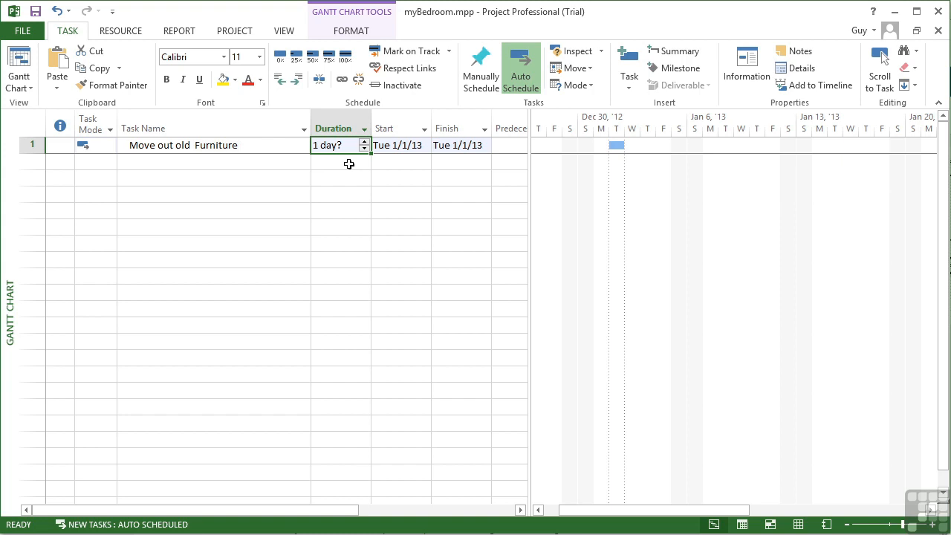
type("3d")
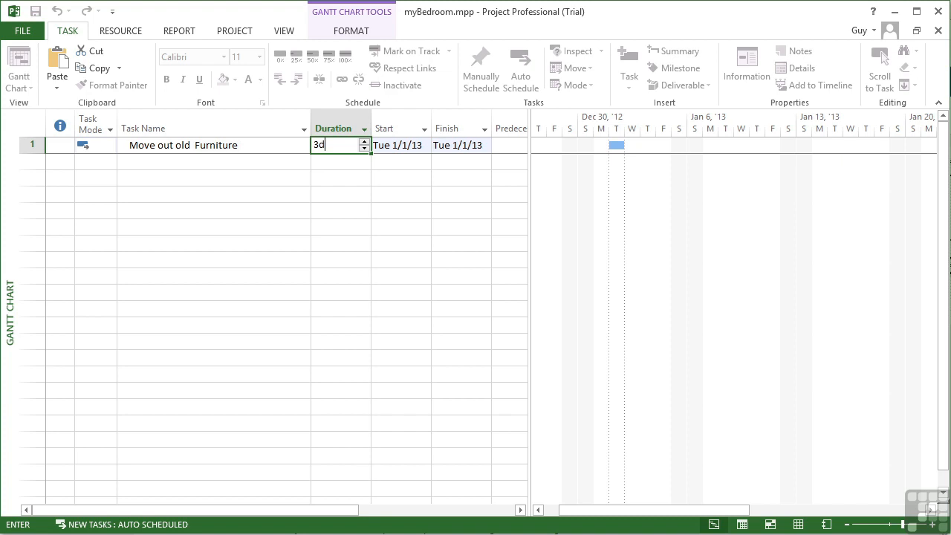
key("Tab")
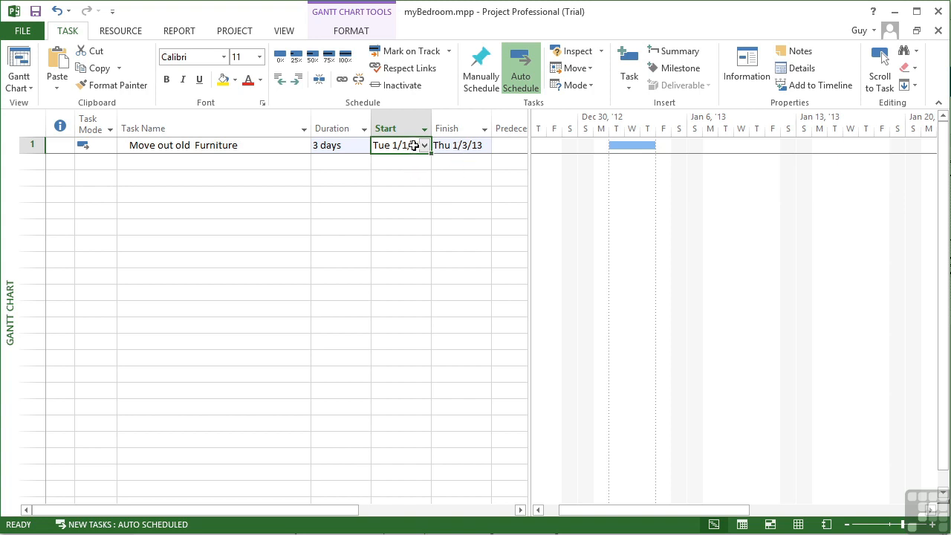
left_click_drag(432, 128, 451, 129)
left_click_drag(510, 129, 527, 129)
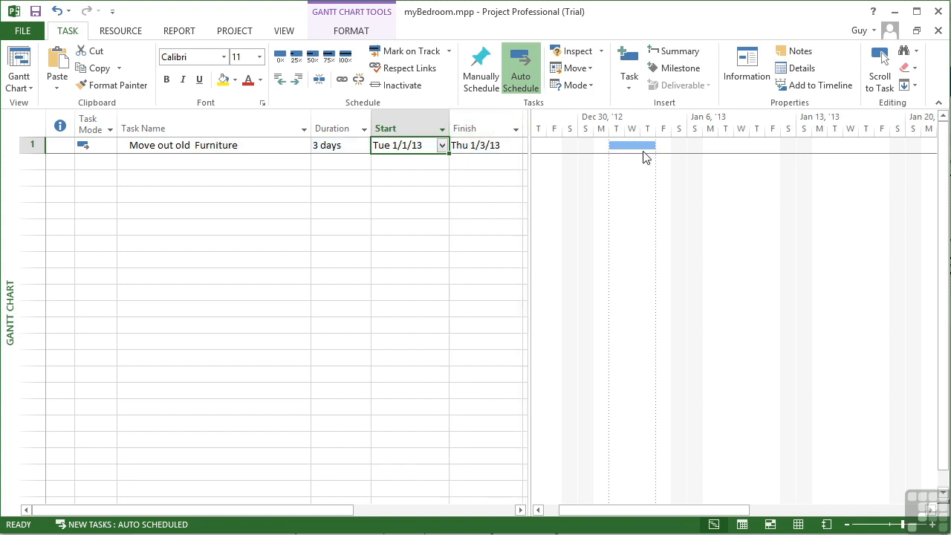
Add a second task named "Pull up old Carpet" with a duration of 3 hours
left_click(212, 162)
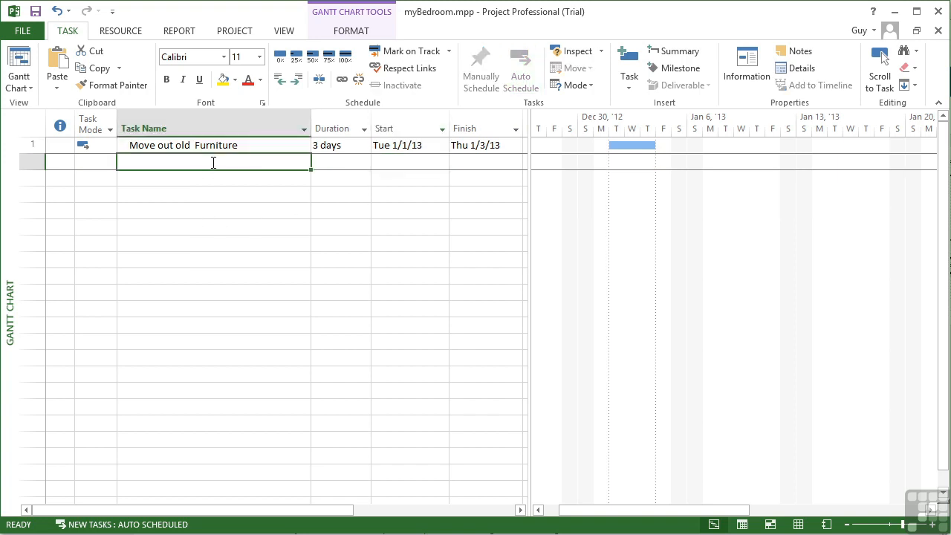
type("Pull up old Carpet")
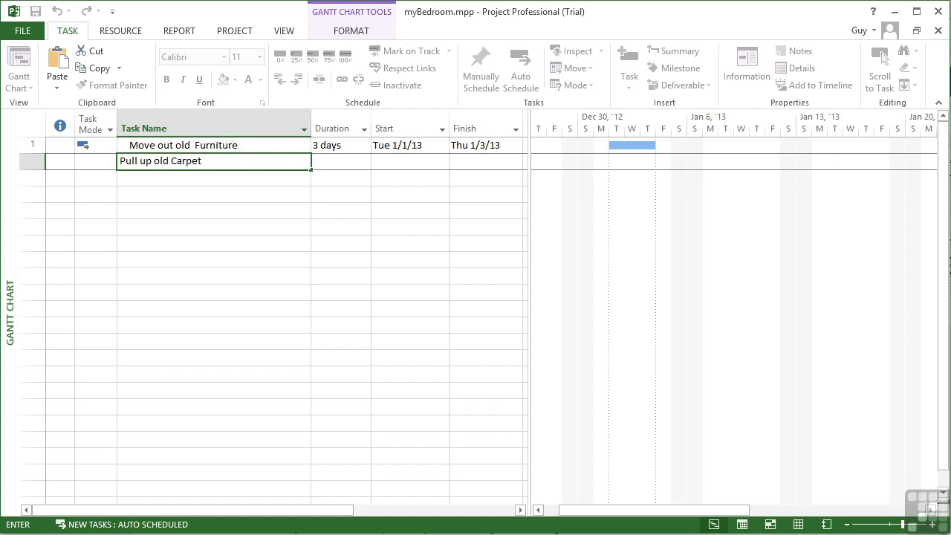
key("Tab")
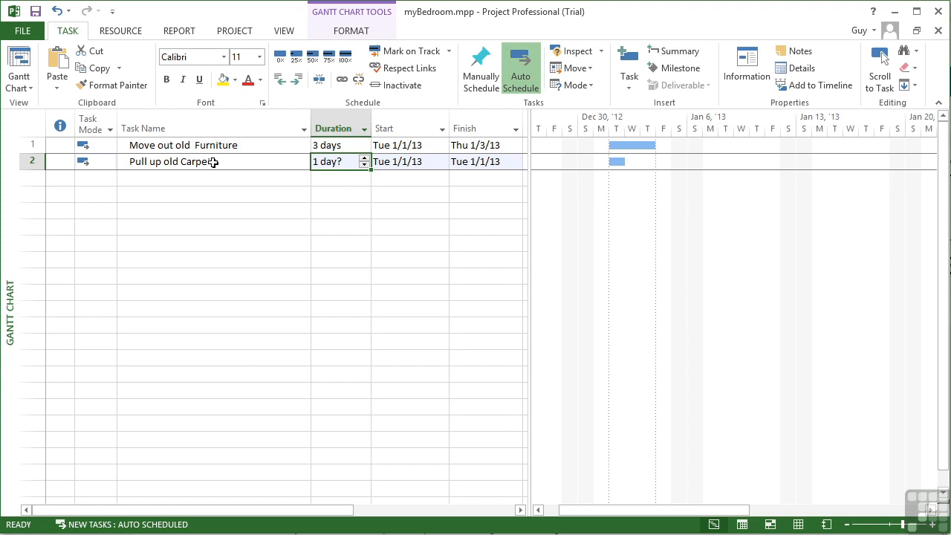
type("3h")
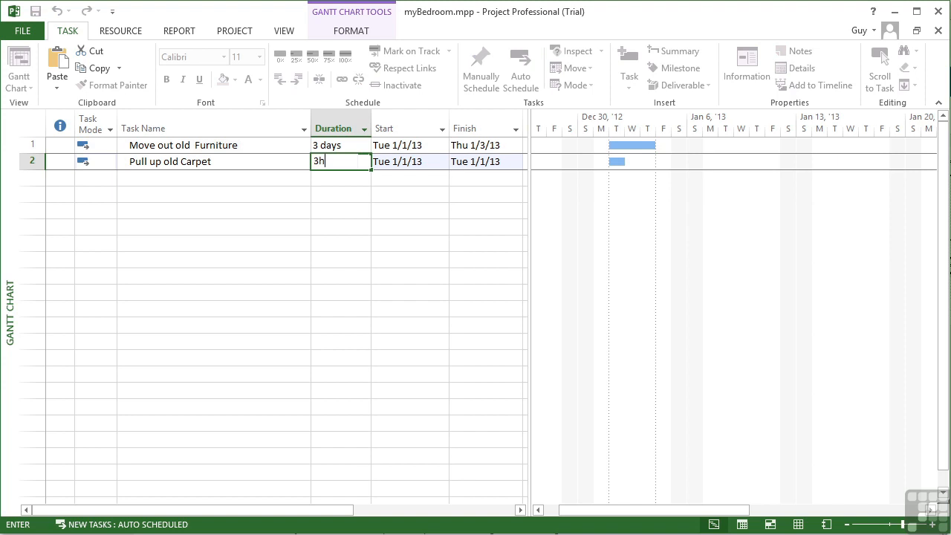
key("Tab")
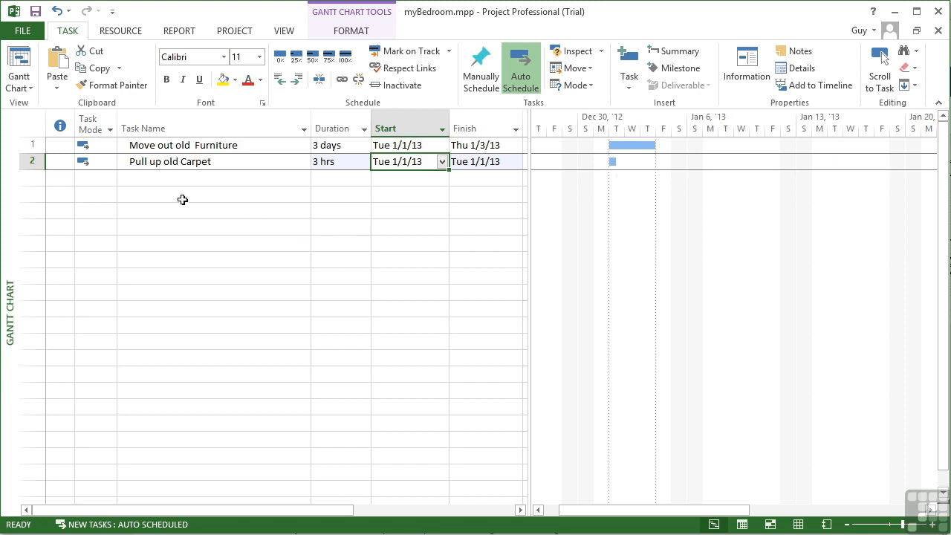
Add a third task named "Vacuum the cobwebs" with a duration of 20 minutes
left_click(171, 179)
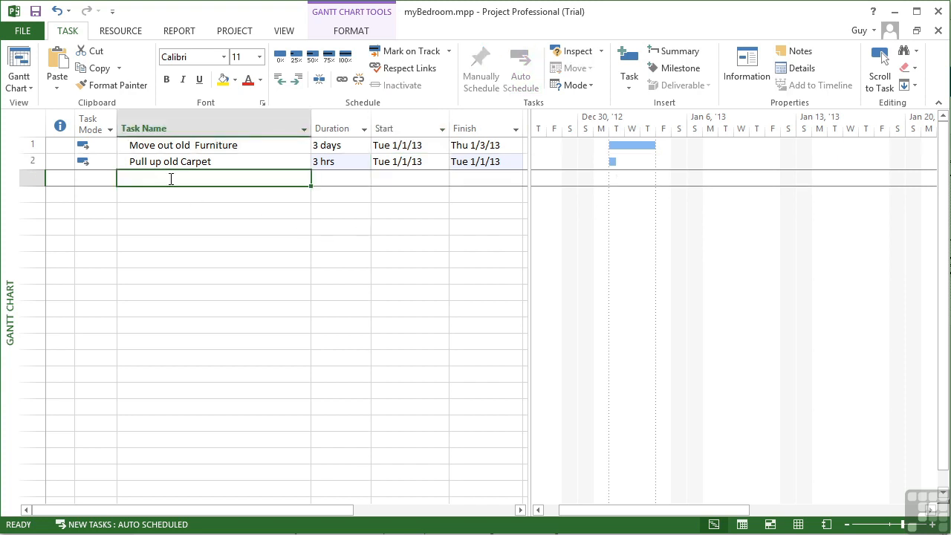
type("Vacuum")
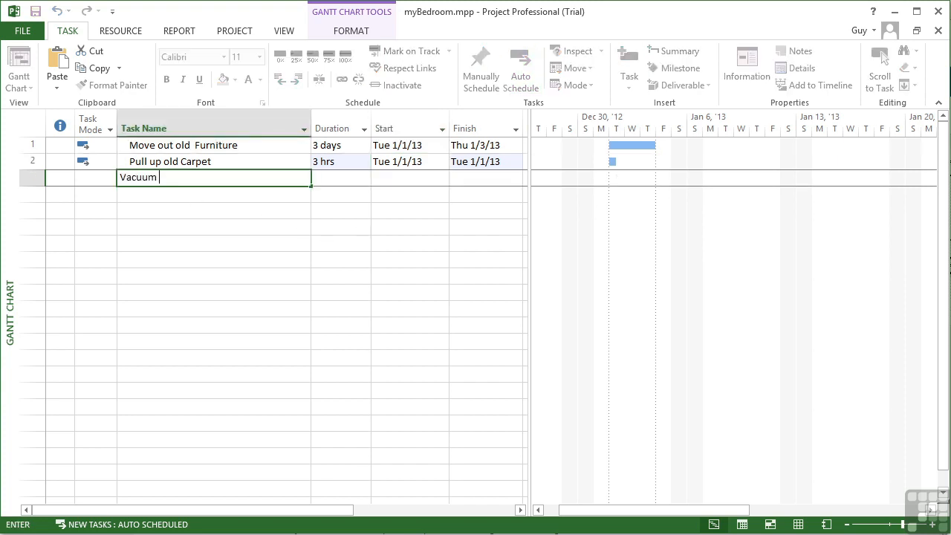
type(" the cobwebs")
key("Tab")
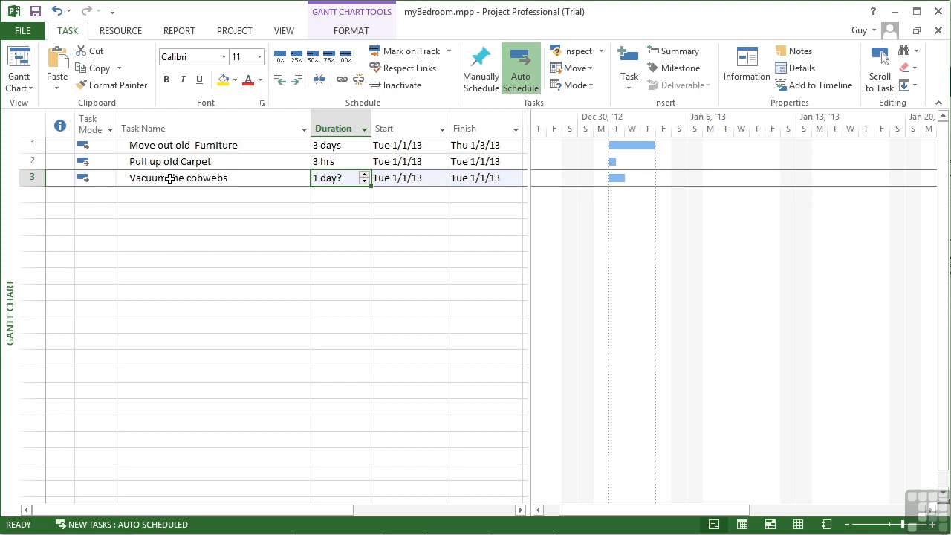
type("20m")
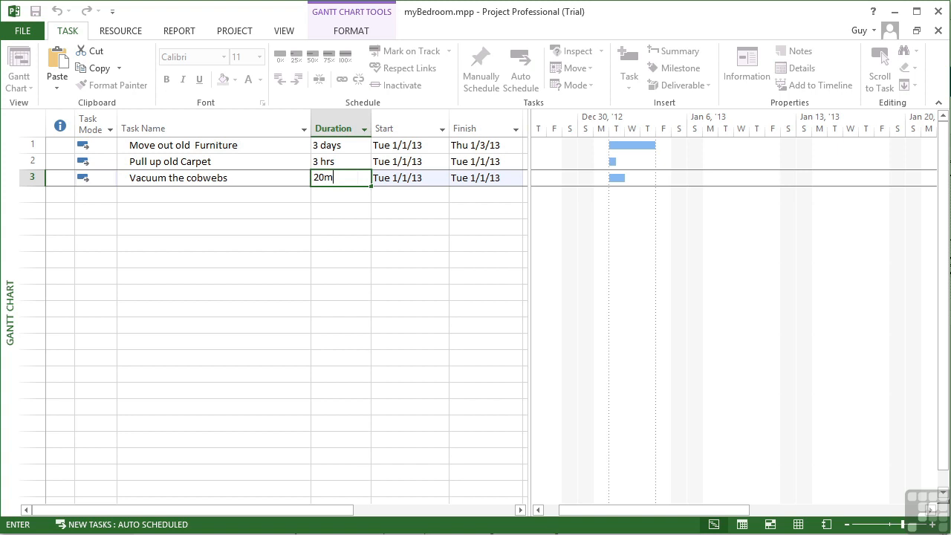
key("Tab")
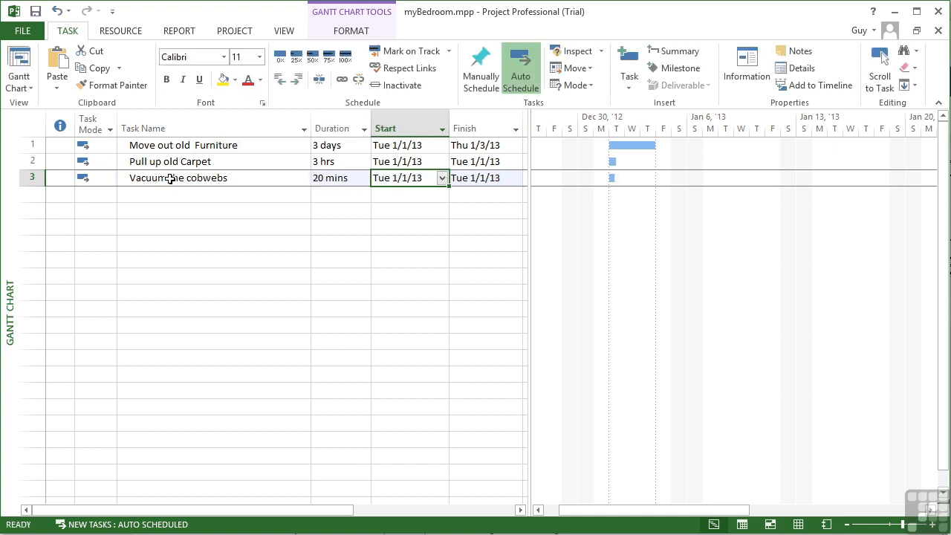
Change the duration of the "Vacuum the cobwebs" task to 2 months
key("shift+Tab")
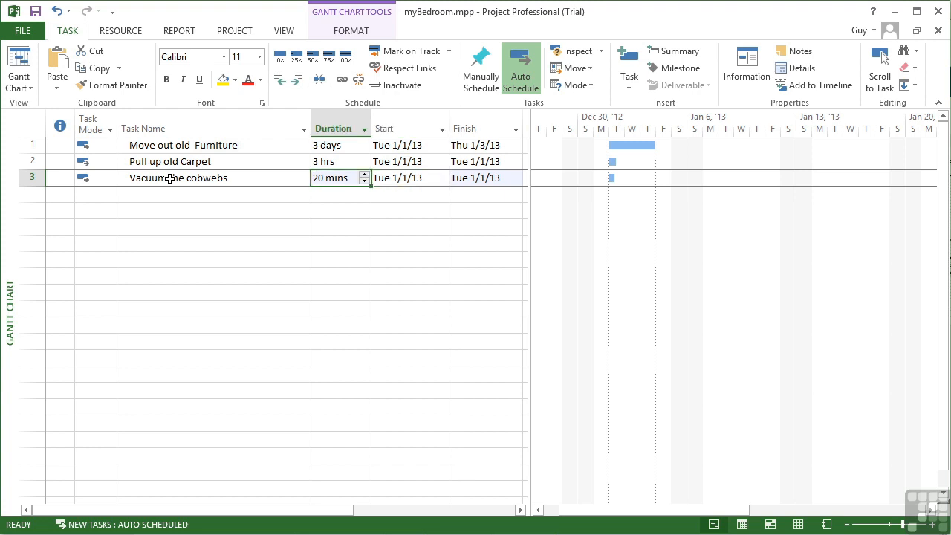
type("2mo")
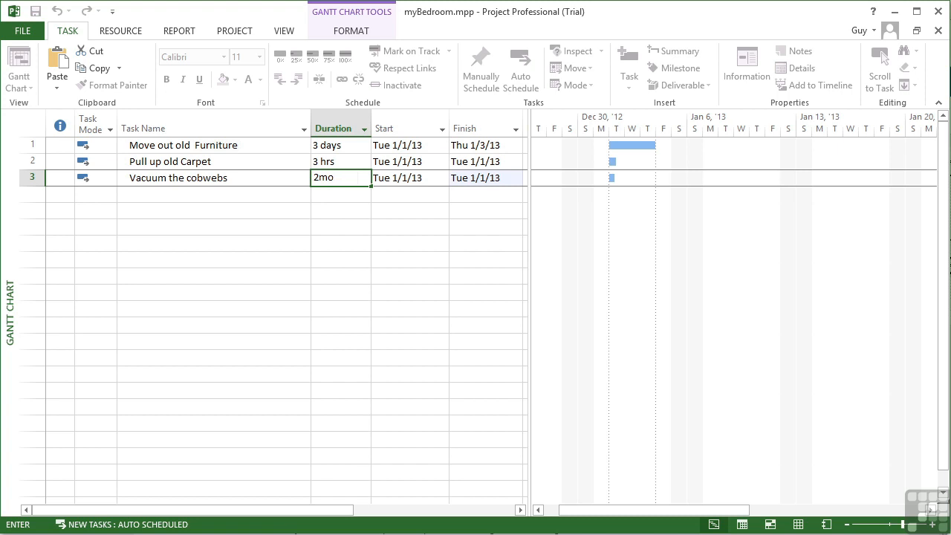
key("Tab")
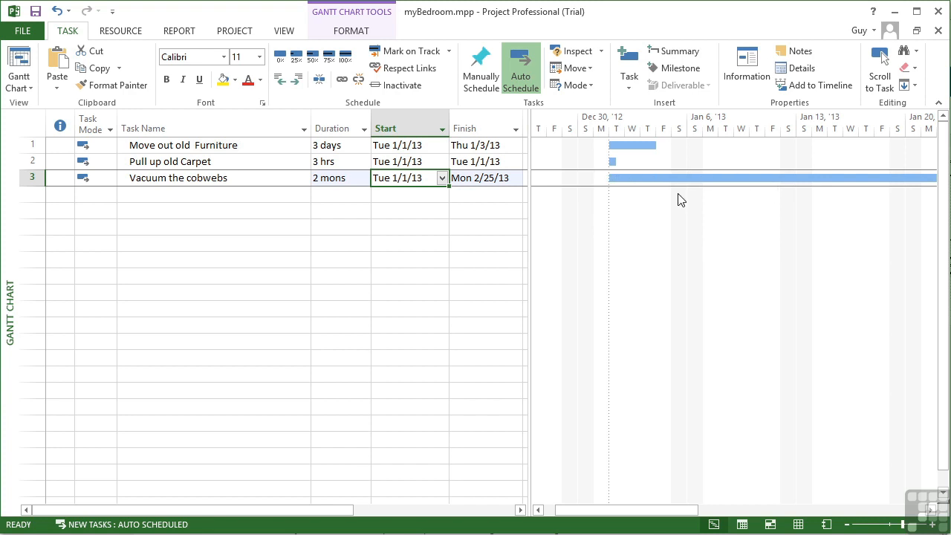
Set the duration of the "Vacuum the cobwebs" task back to 20 minutes
left_click(364, 185)
type("20m")
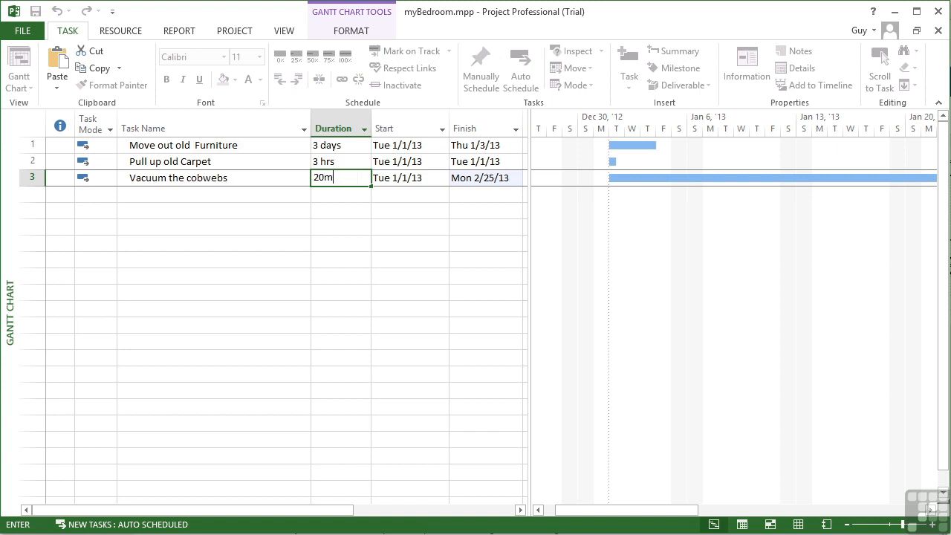
key("Tab")
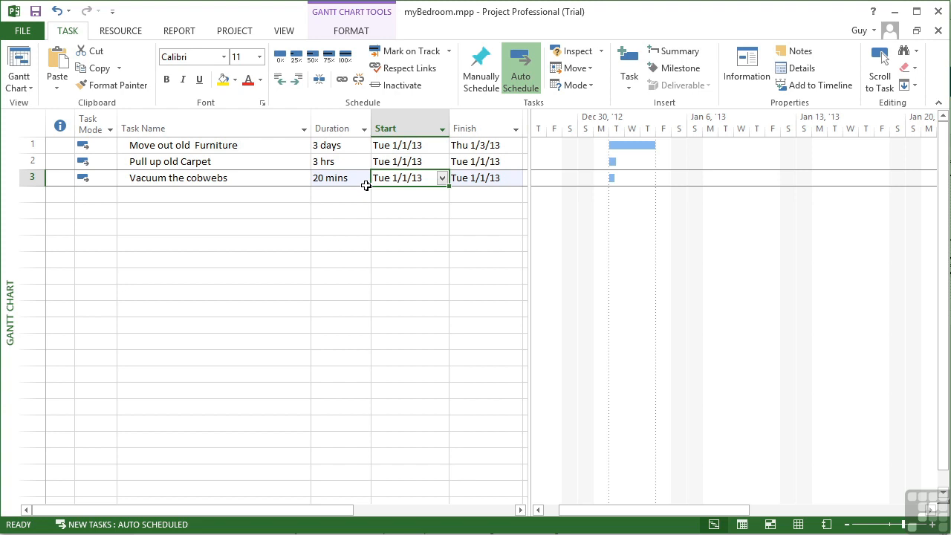
Add a fourth task named "Buy New Furniture" with a duration of 1 week
left_click(181, 195)
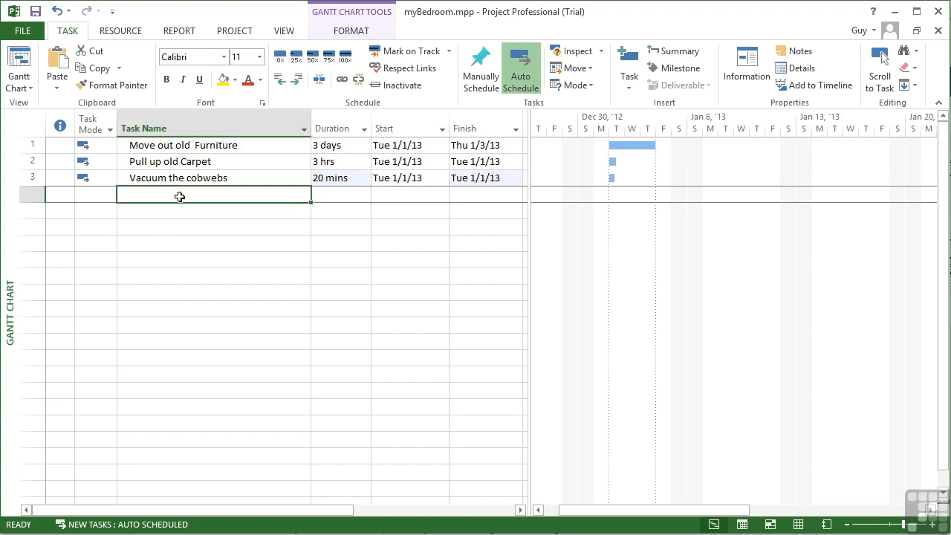
type("Buy New ")
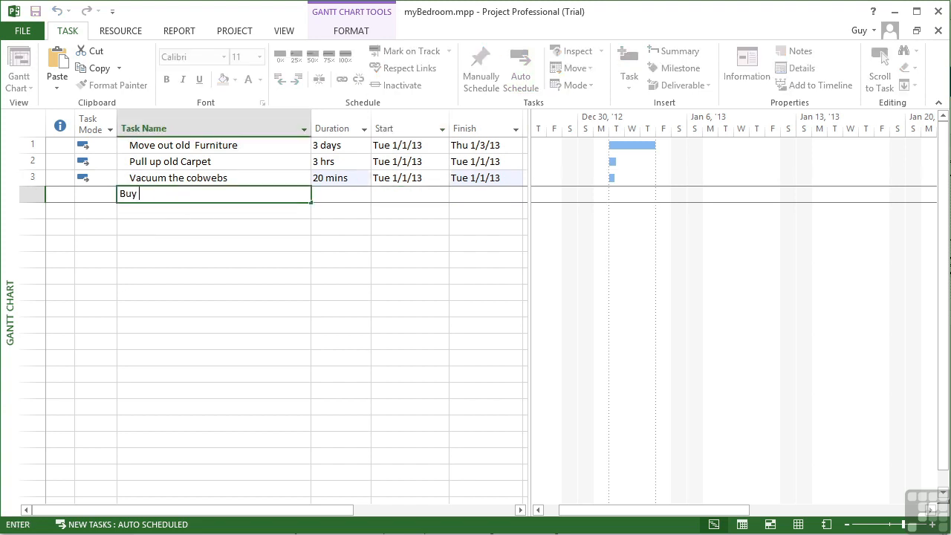
type("Furniture")
key("Tab")
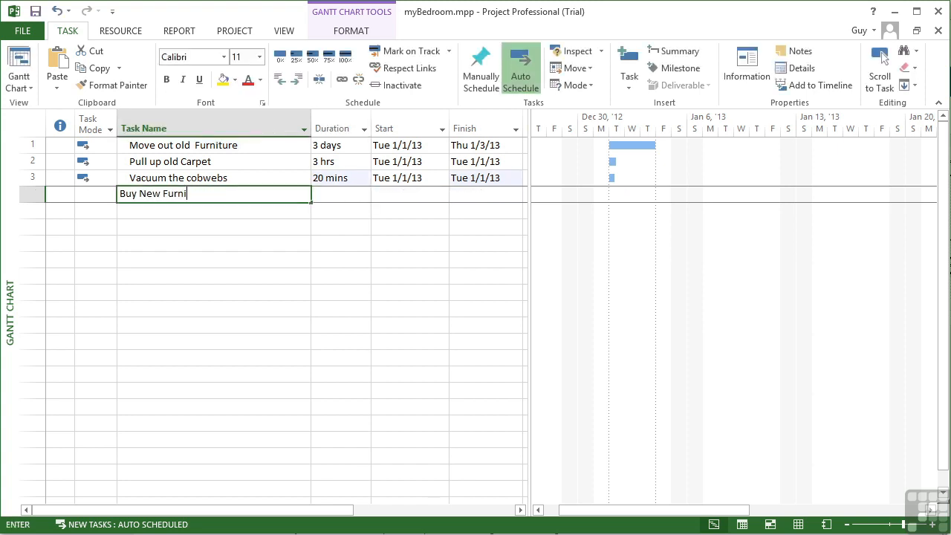
key("Tab")
type("1w")
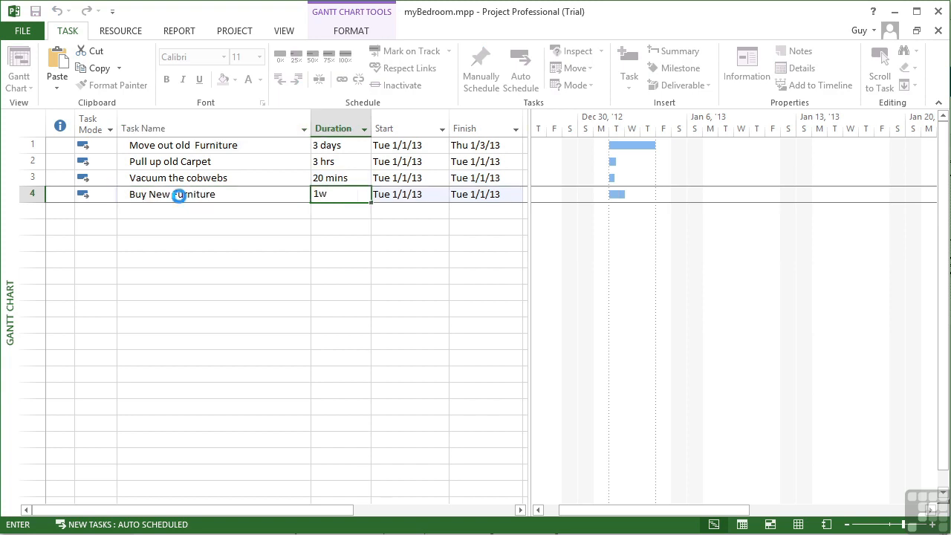
key("Tab")
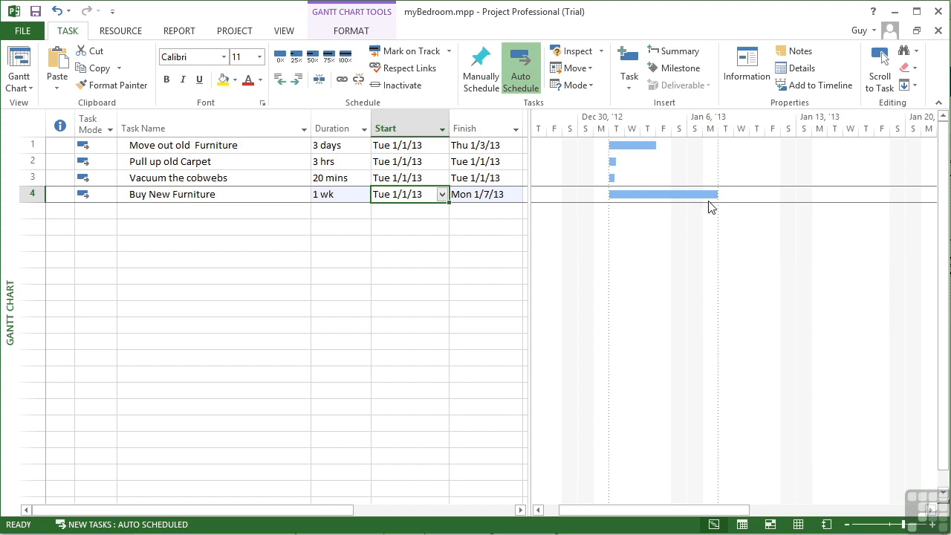